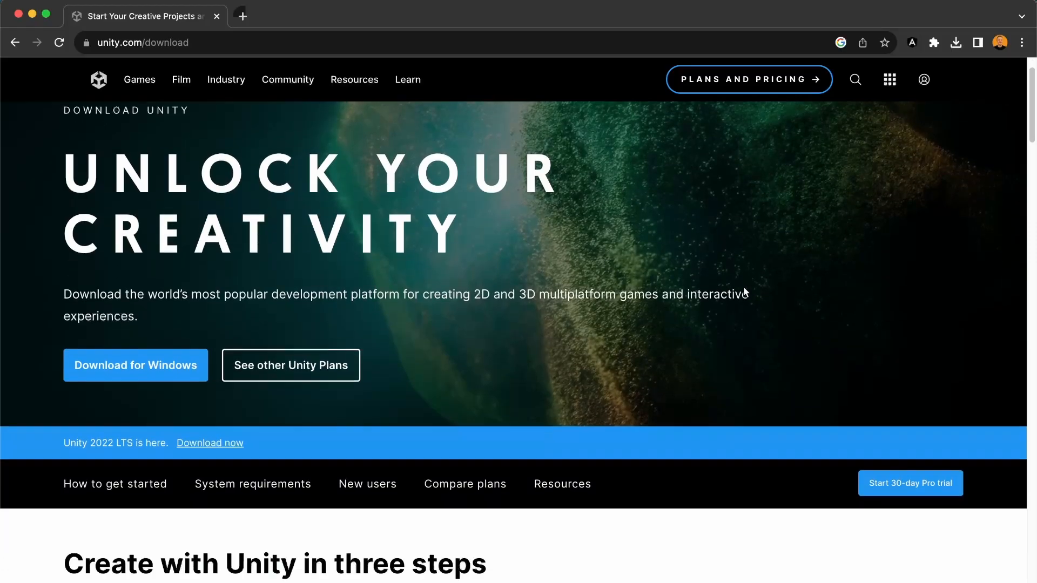
- Download the Unity Hub for Mac and install it into the Applications folder, agreeing to the Unity Terms of Service
scroll(745, 292, "down", 6)
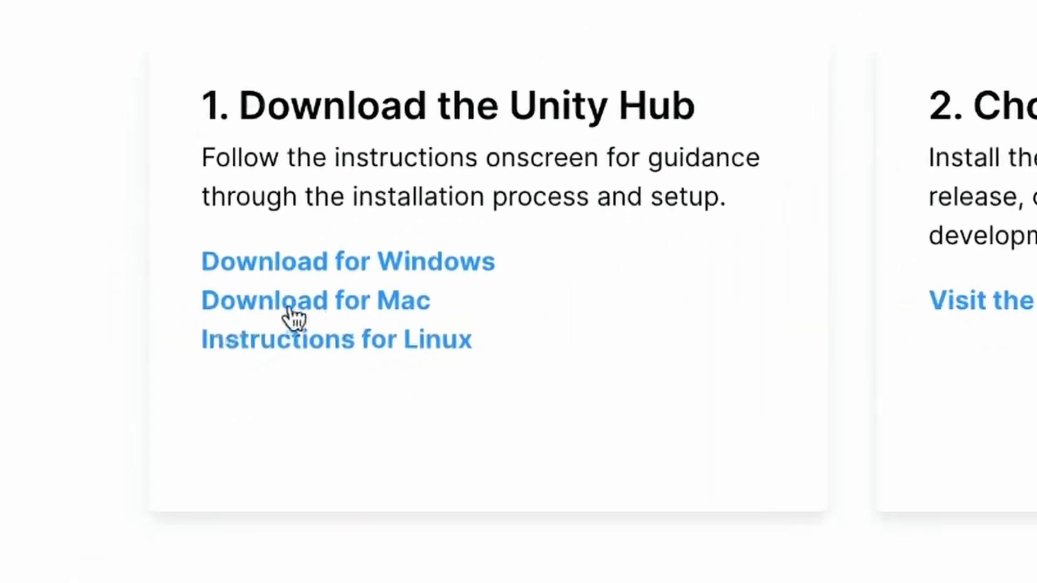
left_click(328, 312)
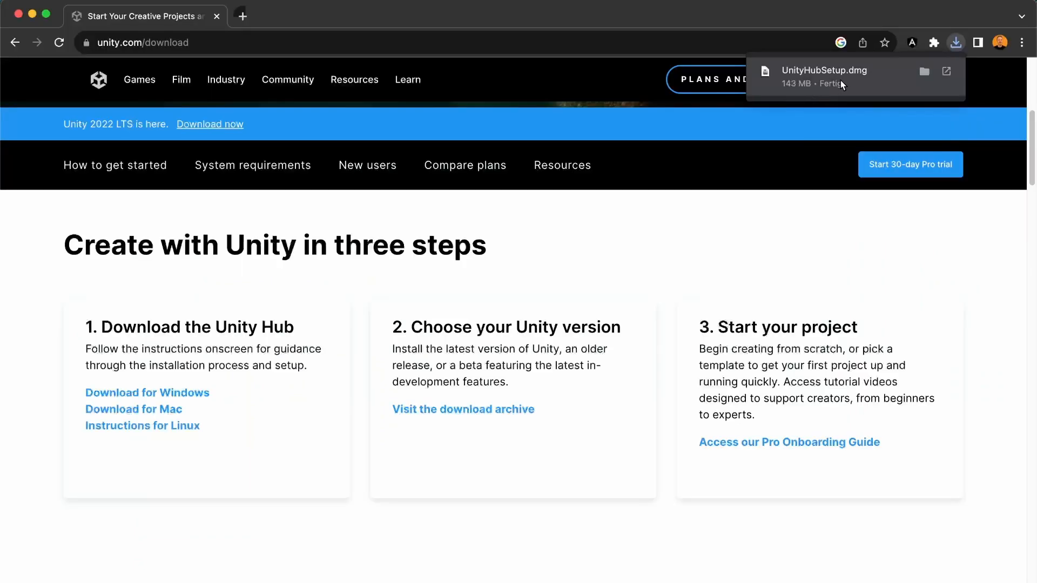
left_click(841, 78)
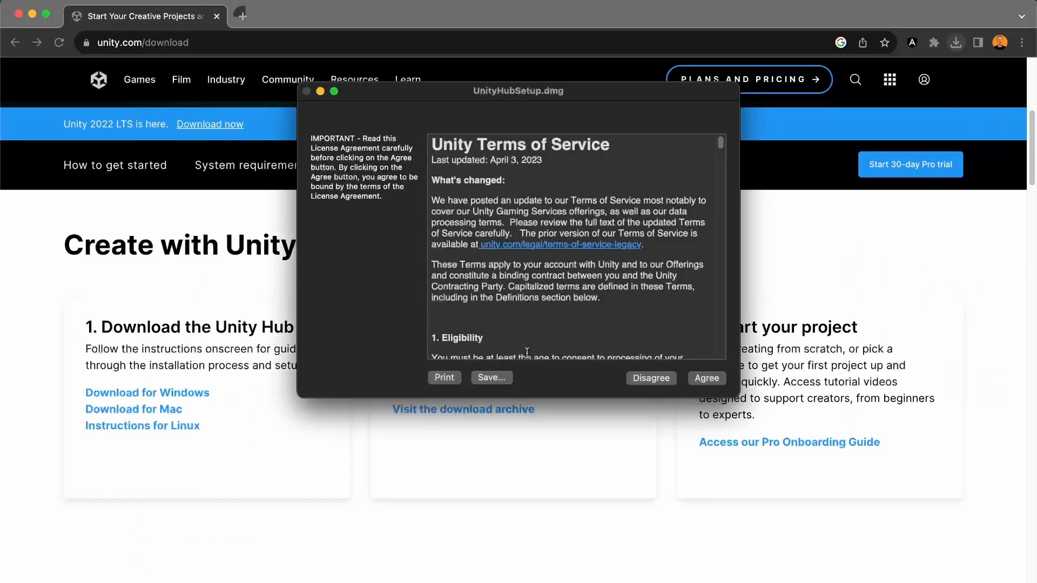
left_click(708, 381)
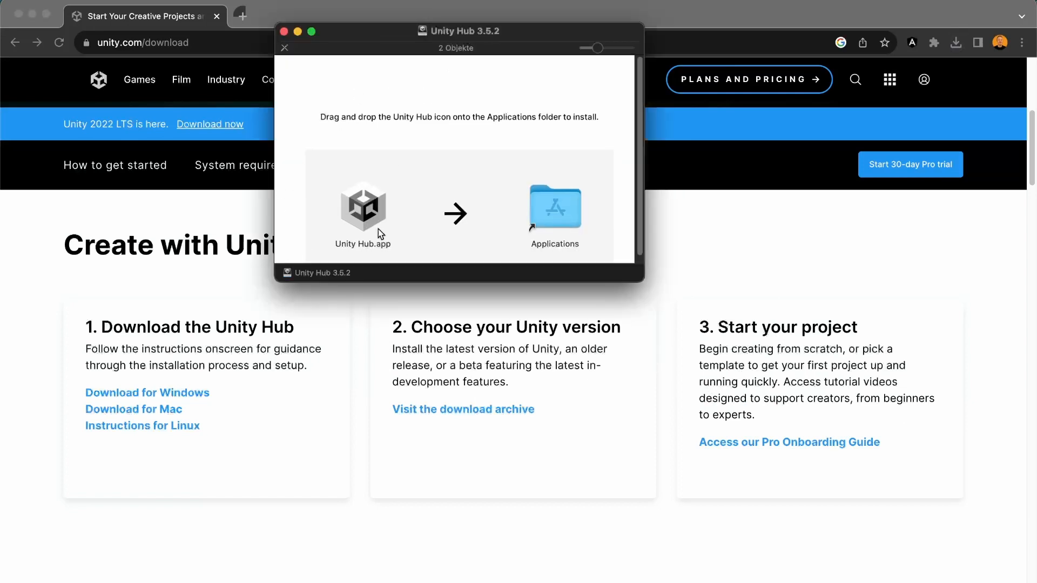
left_click_drag(358, 203, 540, 202)
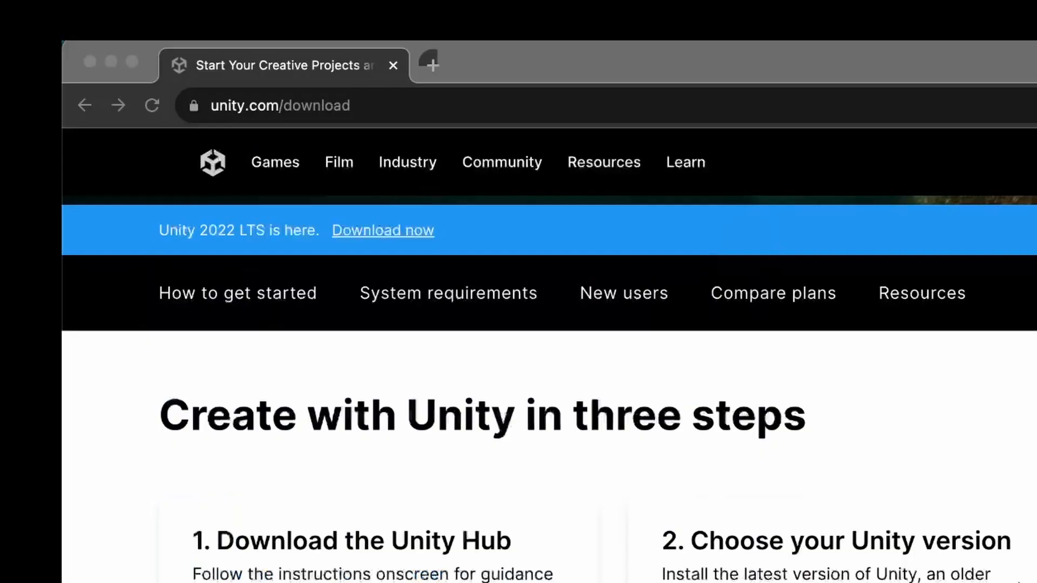
- Launch the installed Unity Hub app through a system search for "unity" and allow the downloaded app to open
key("super+space")
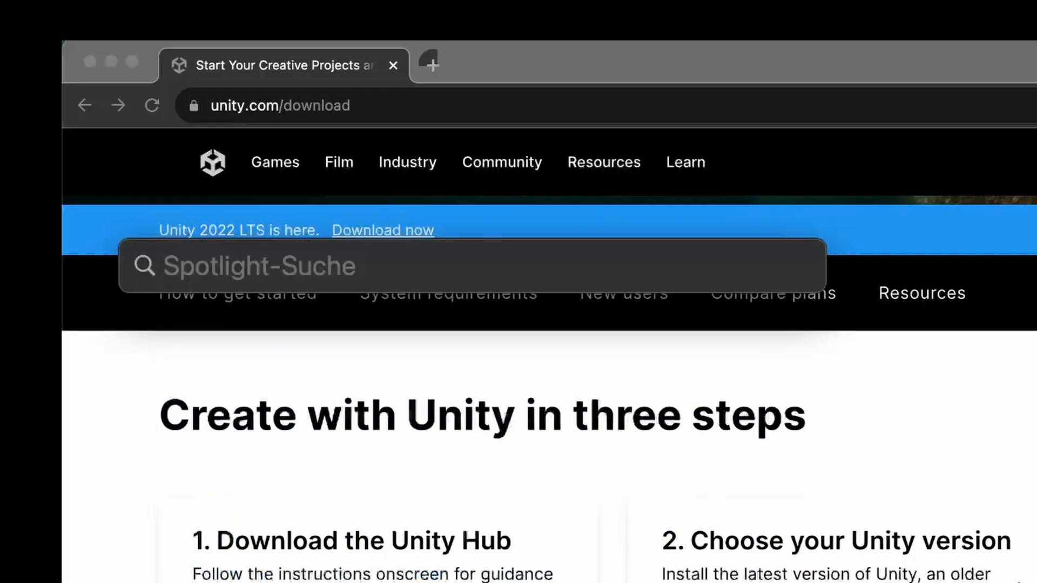
type("unity")
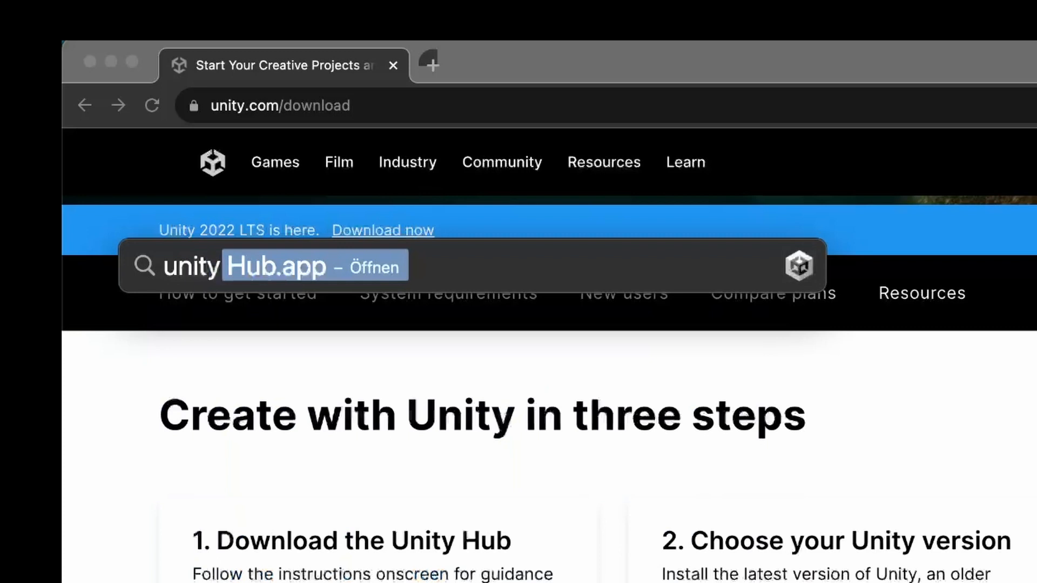
key("Return")
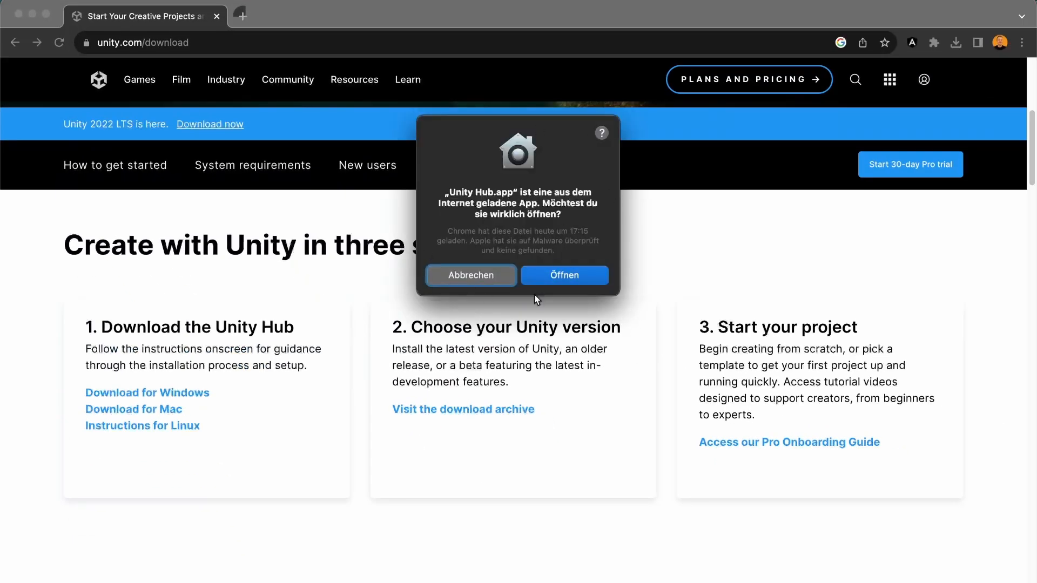
key("Return")
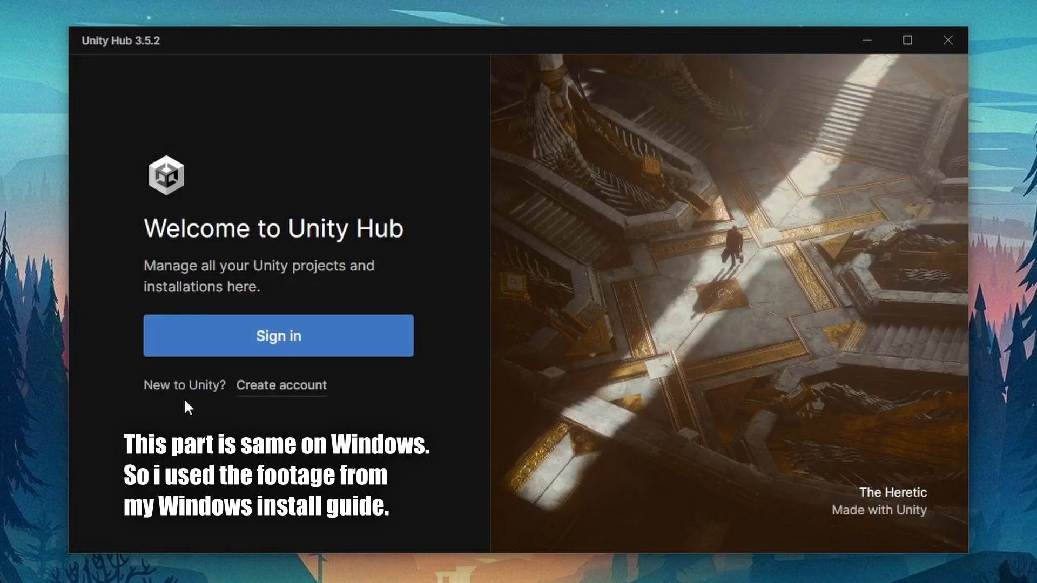
- Create a Unity ID with a Google account and sign in to Unity Hub with it
left_click(289, 387)
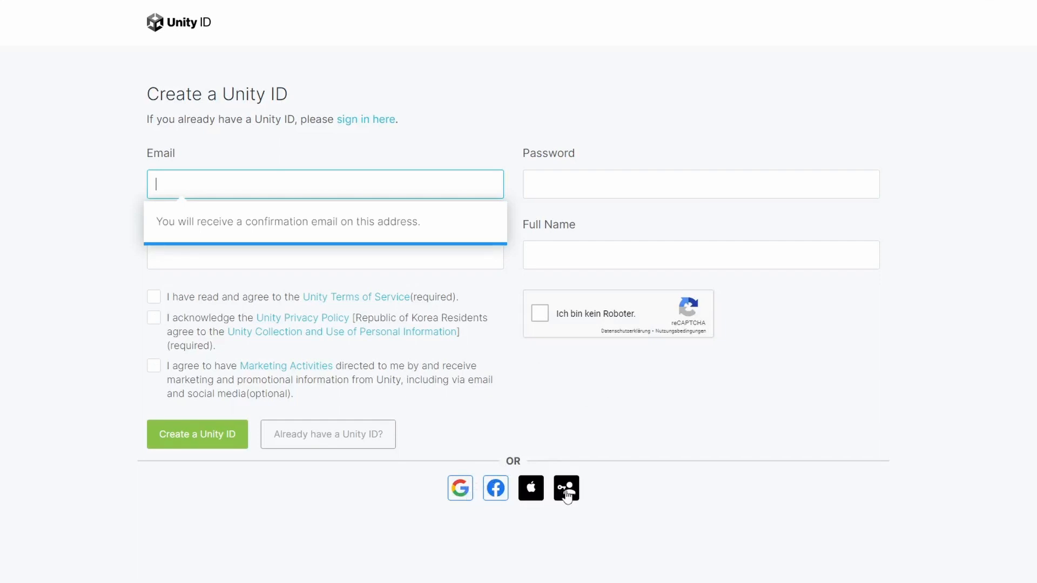
left_click(462, 490)
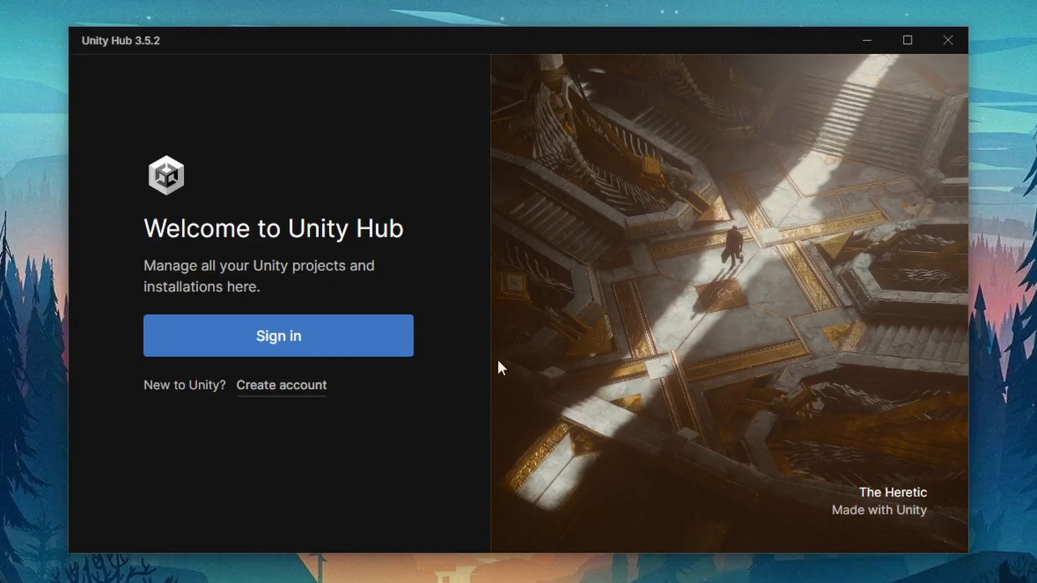
left_click(335, 324)
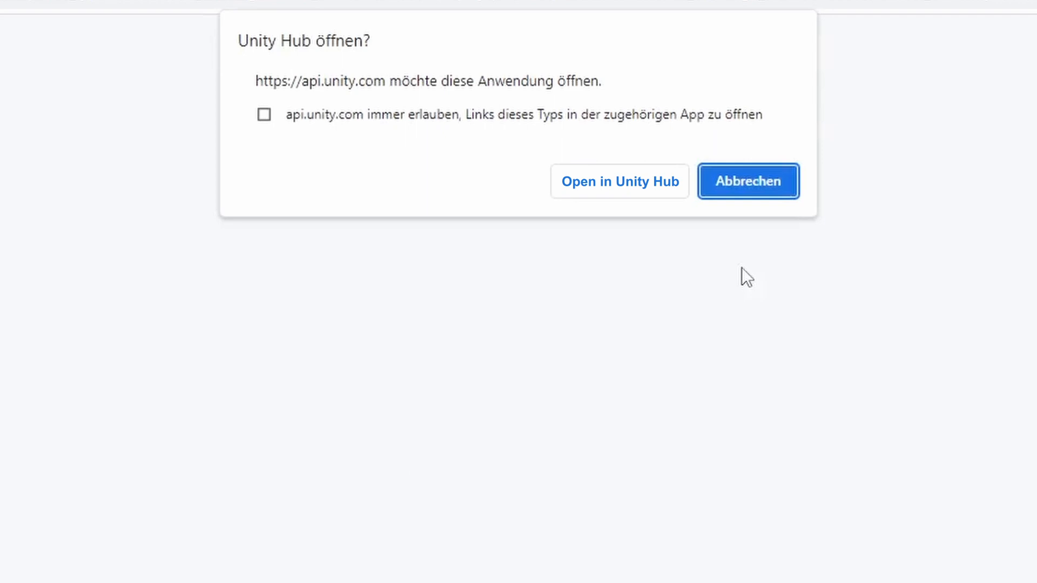
left_click(599, 186)
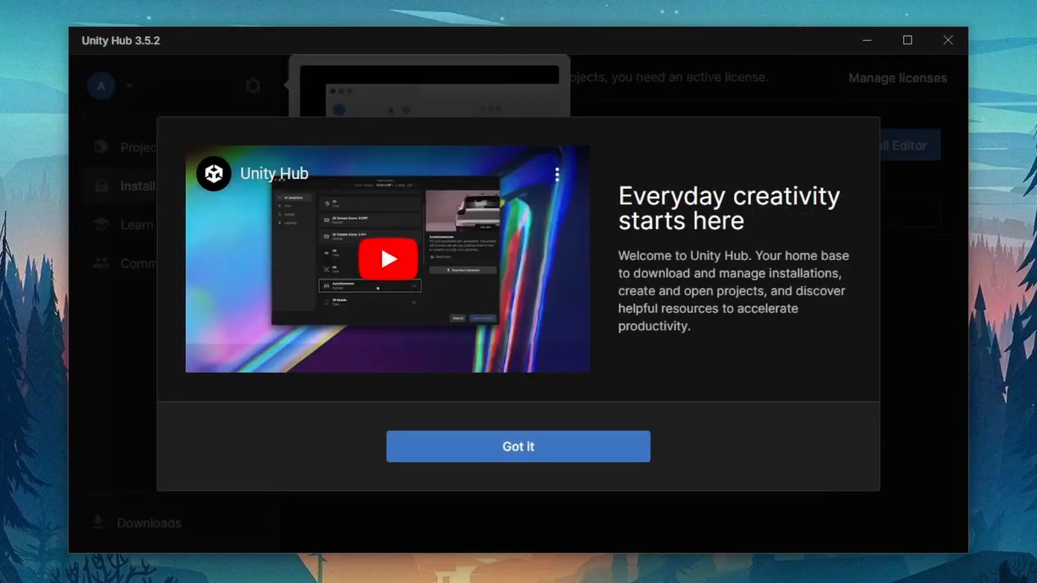
- Dismiss the welcome introduction, install Unity Editor 2022.3.11f1 LTS in the default location and postpone the theme suggestion
left_click(595, 454)
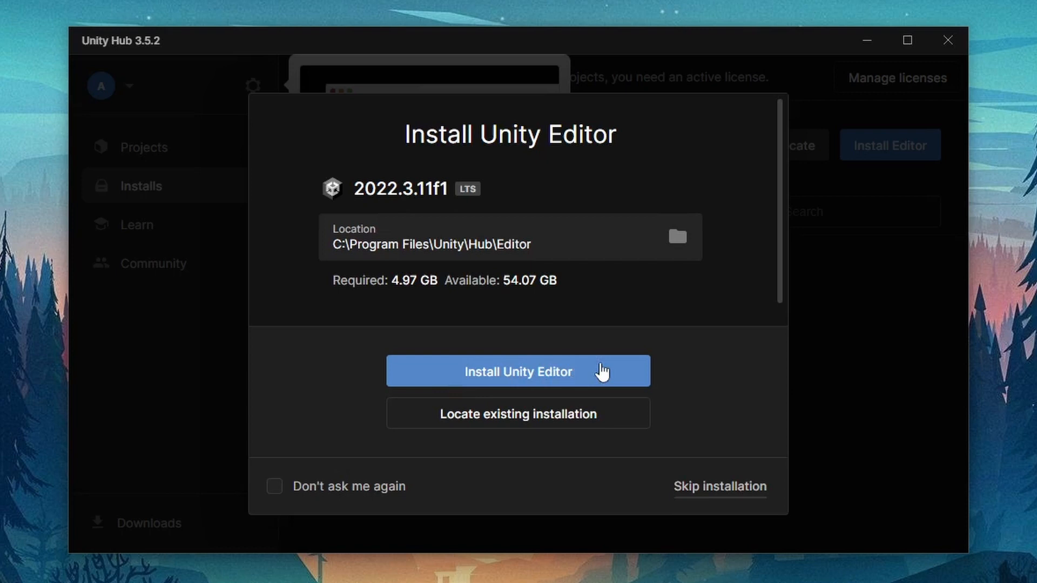
left_click(602, 371)
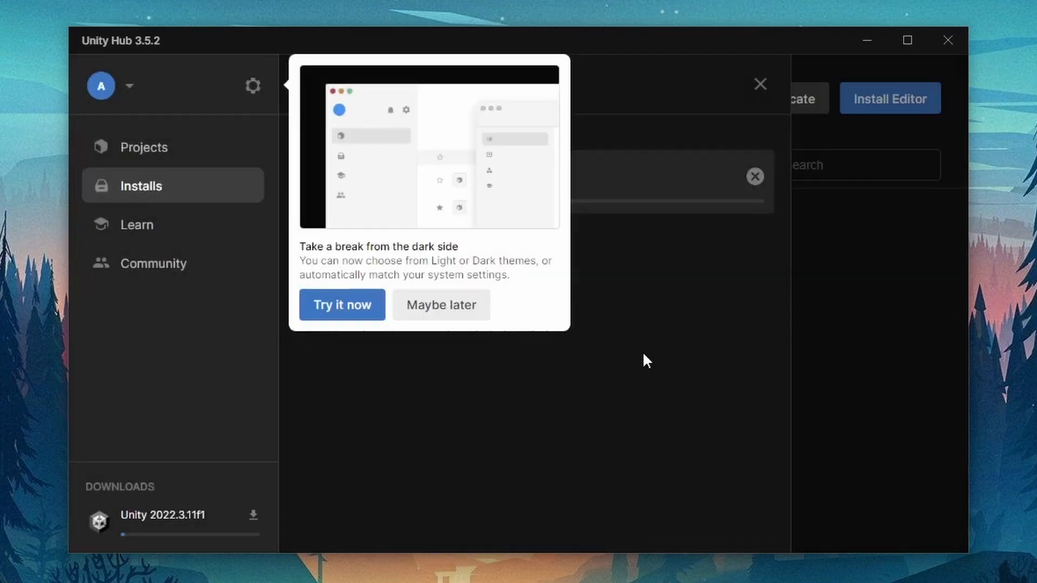
left_click(413, 312)
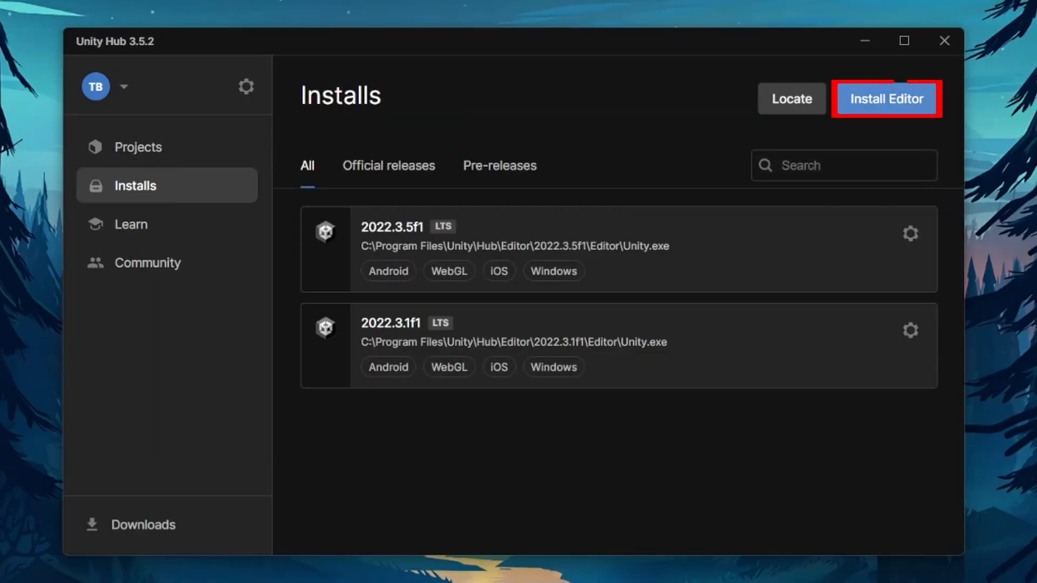
- Set up a Unity 2022.3.11f1 install with Android, iOS and WebGL build support modules and agree to the Android SDK and NDK license terms
left_click(887, 99)
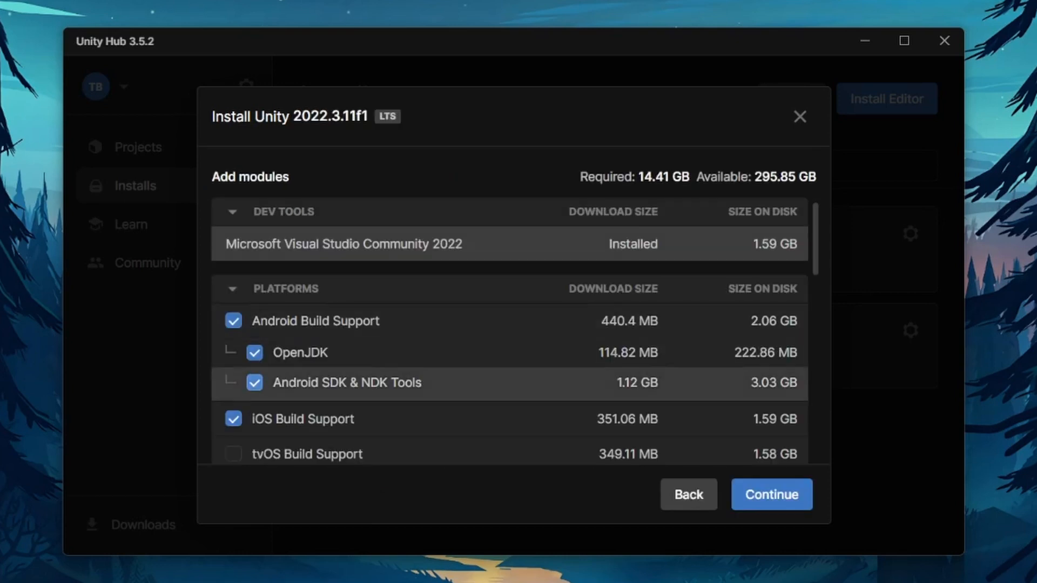
scroll(509, 331, "down", 5)
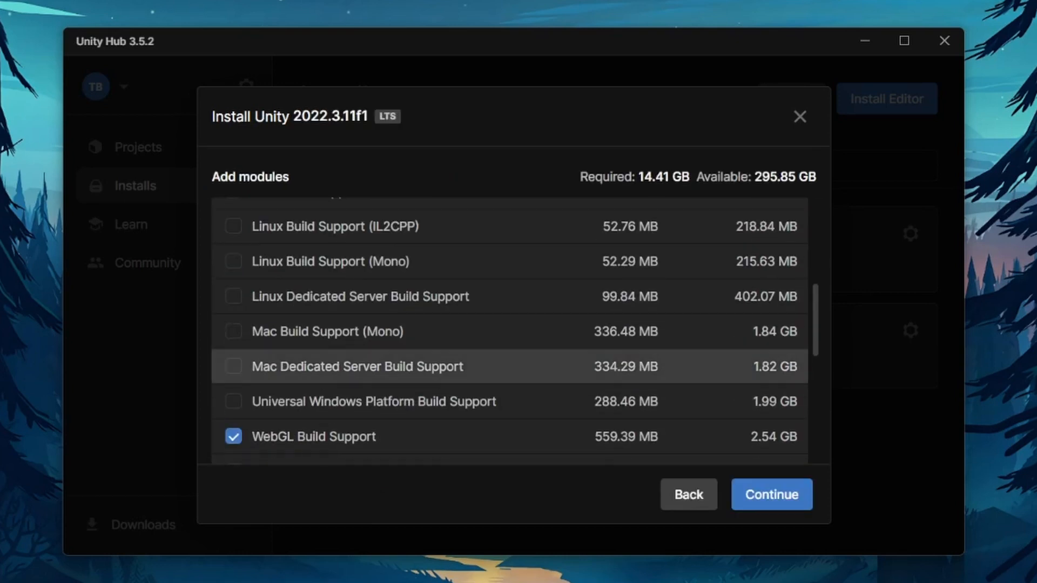
scroll(510, 330, "down", 7)
scroll(509, 330, "up", 12)
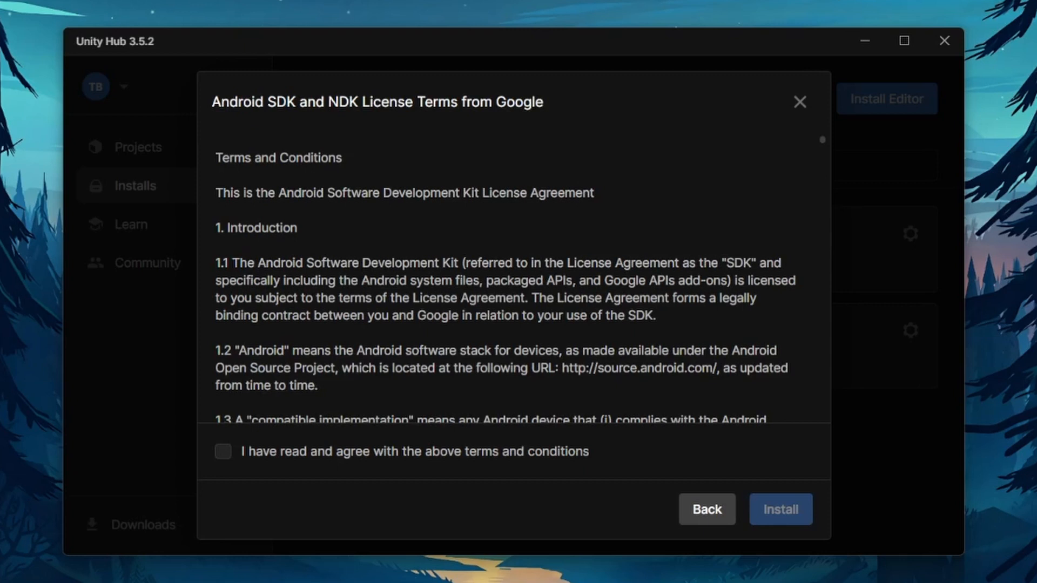
left_click(223, 451)
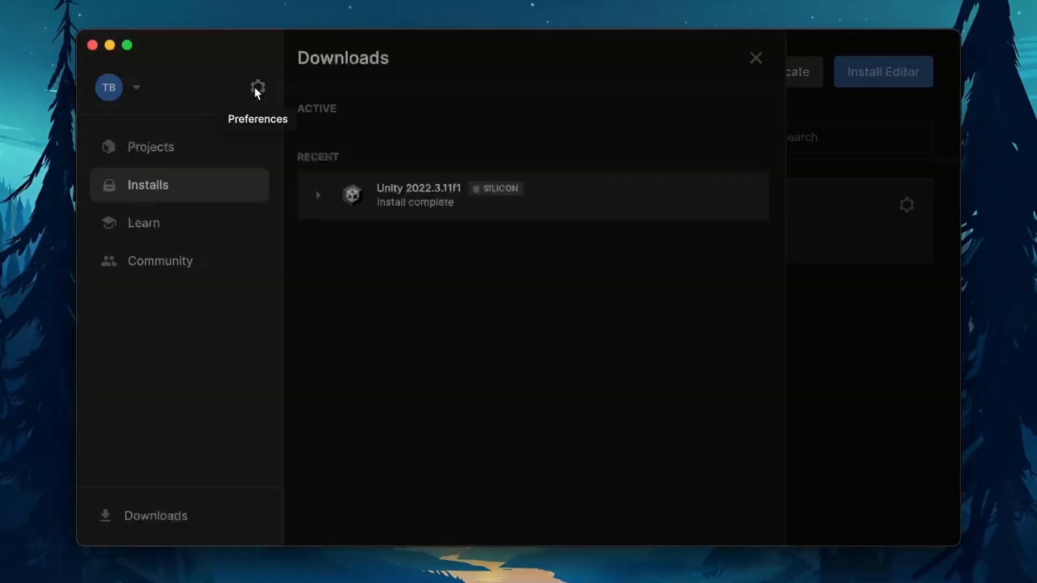
- Create a folder named Unity in the user folder and set it as the default location for new projects
left_click(256, 87)
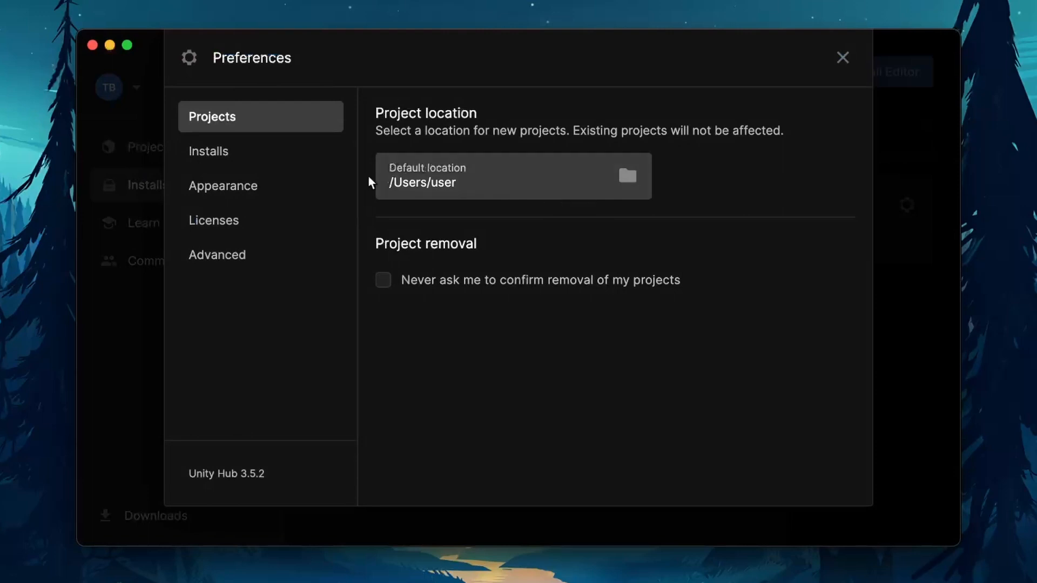
left_click(627, 177)
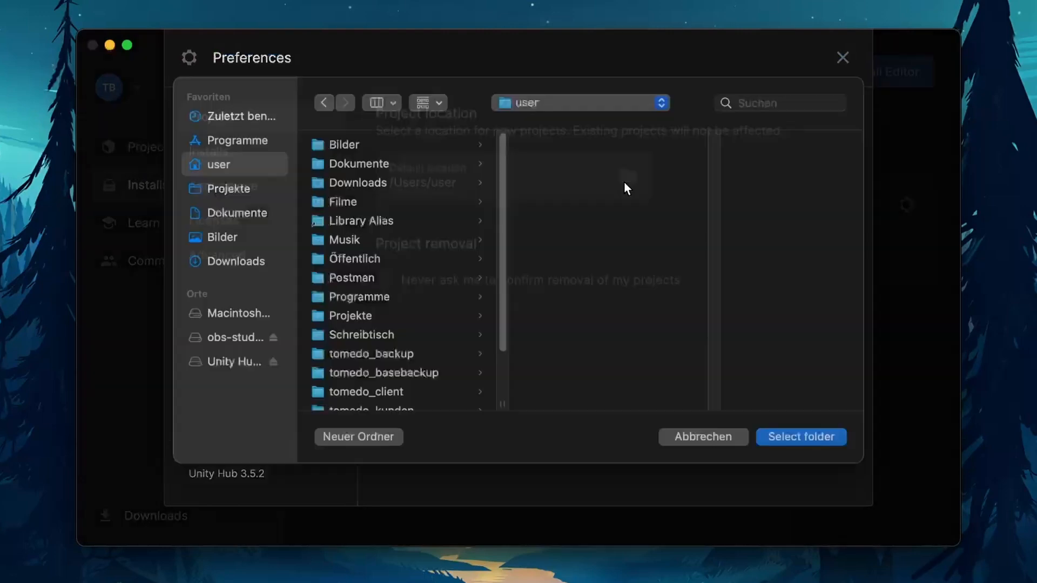
left_click(371, 455)
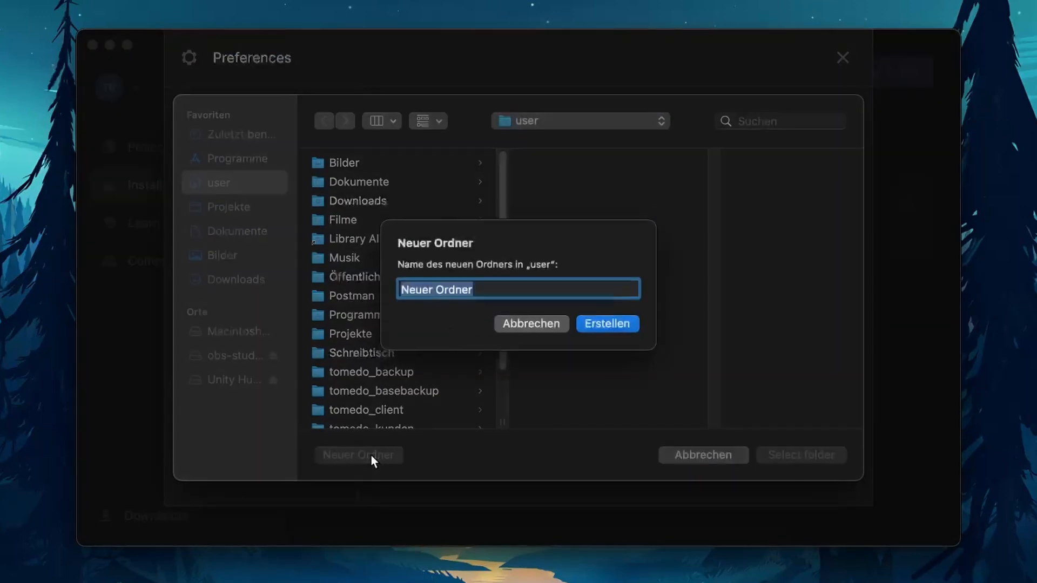
type("Unity")
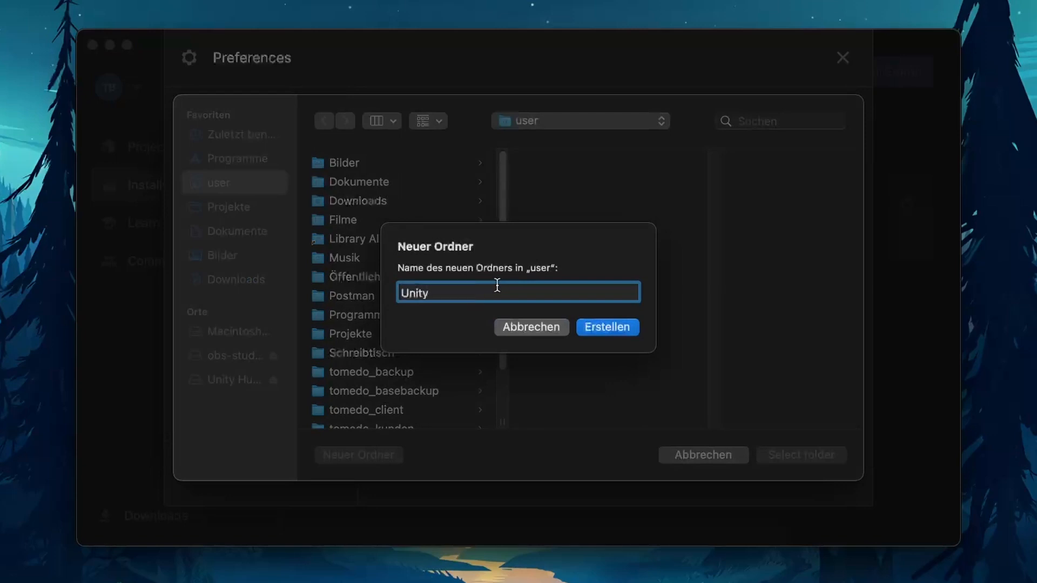
key("Return")
left_click(812, 458)
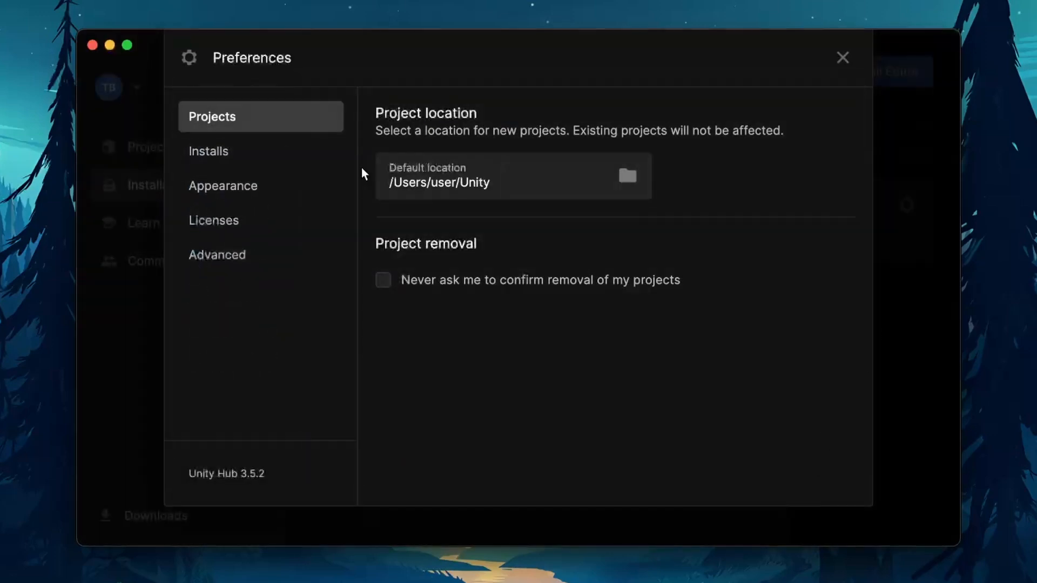
left_click(843, 58)
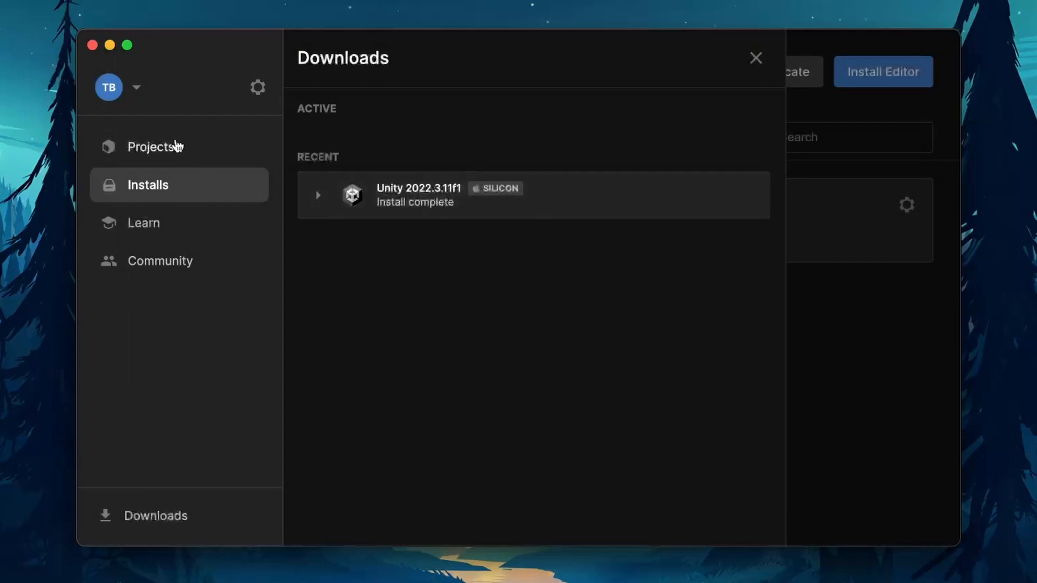
- Create a project named My project from the 2D Core template in /Users/user/Unity with editor version 2022.3.11f1
left_click(176, 144)
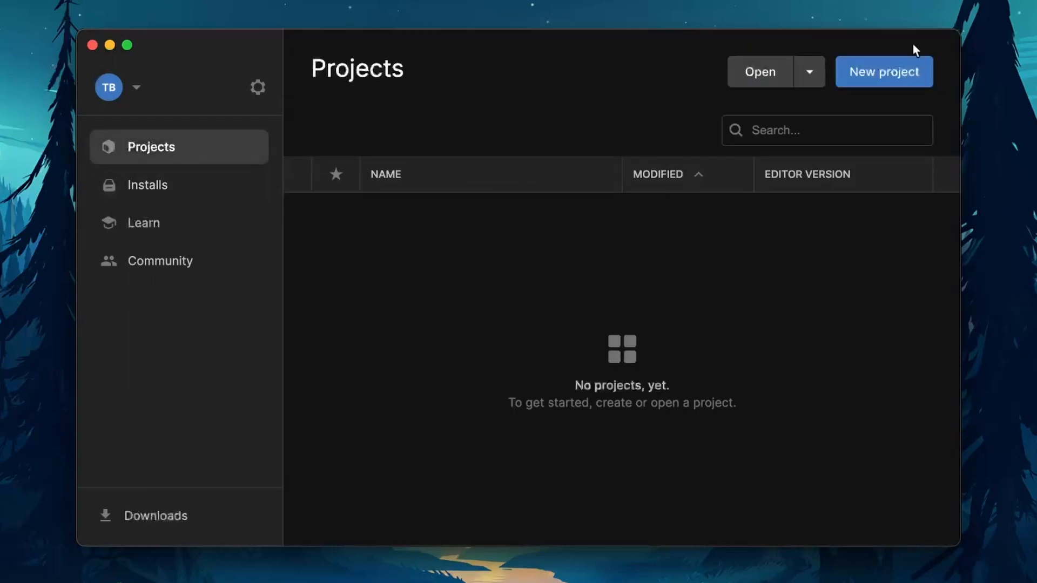
left_click(896, 80)
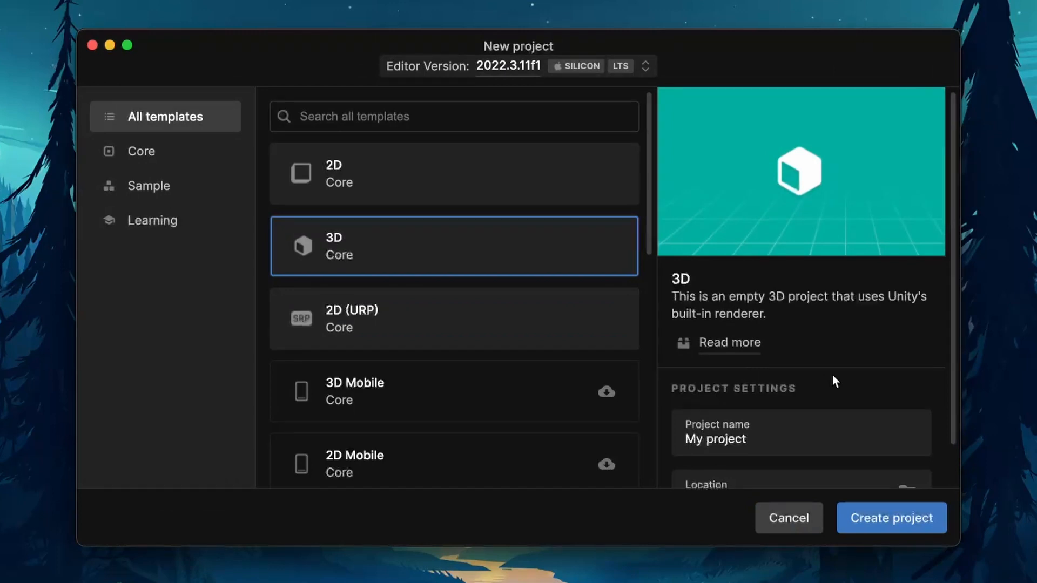
scroll(835, 381, "down", 2)
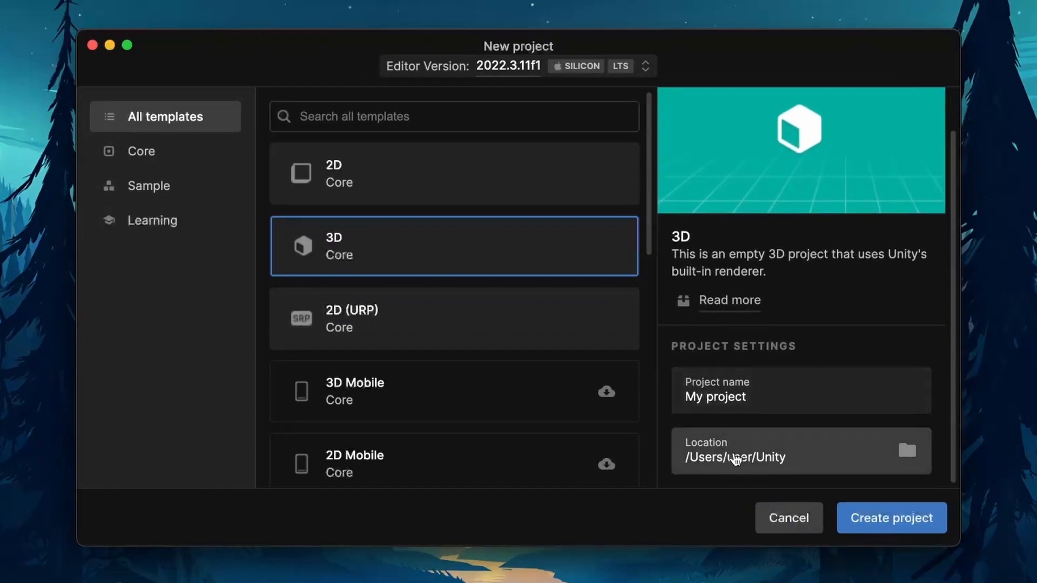
left_click(543, 196)
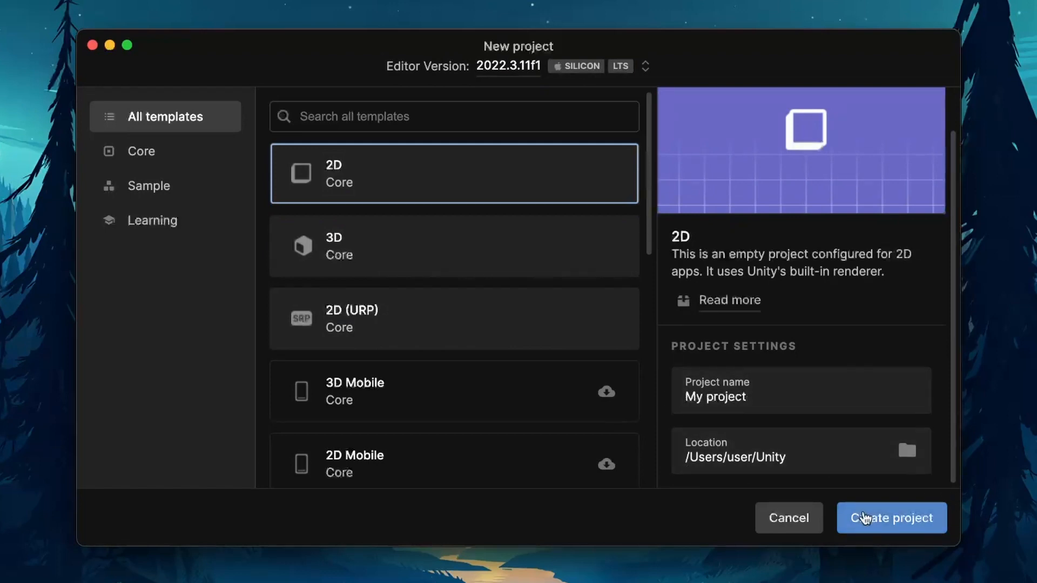
left_click(899, 522)
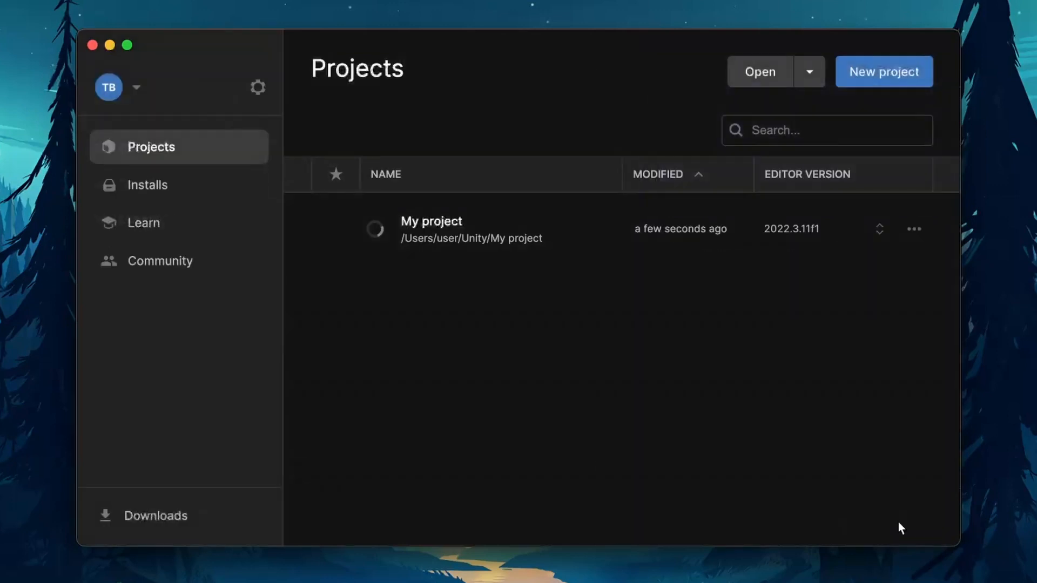